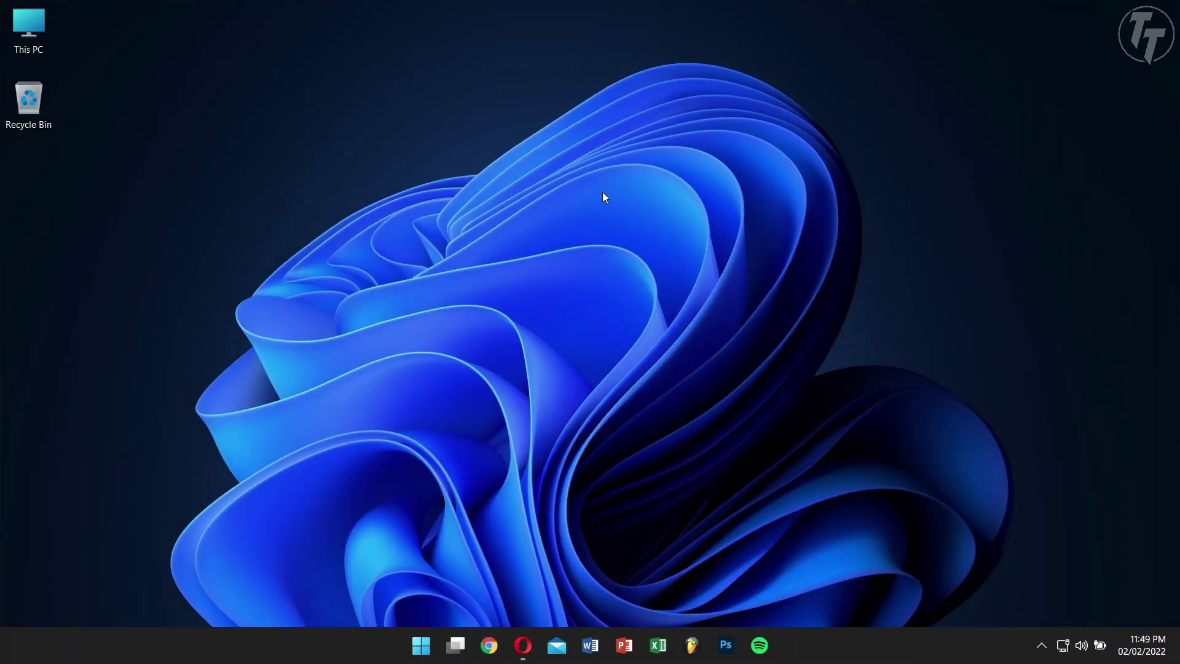
# Bring up the Glarysoft website in Opera and follow the Glary Utilities Free link to its product page.
pyautogui.click(523, 644)
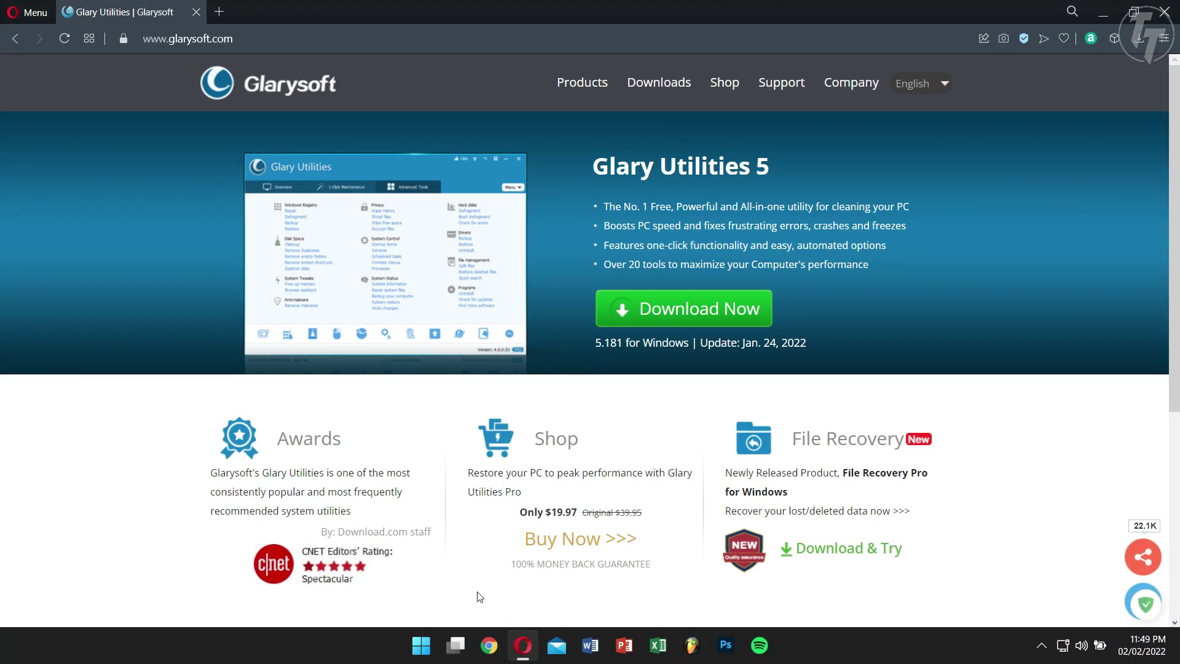
pyautogui.middleClick(25, 178)
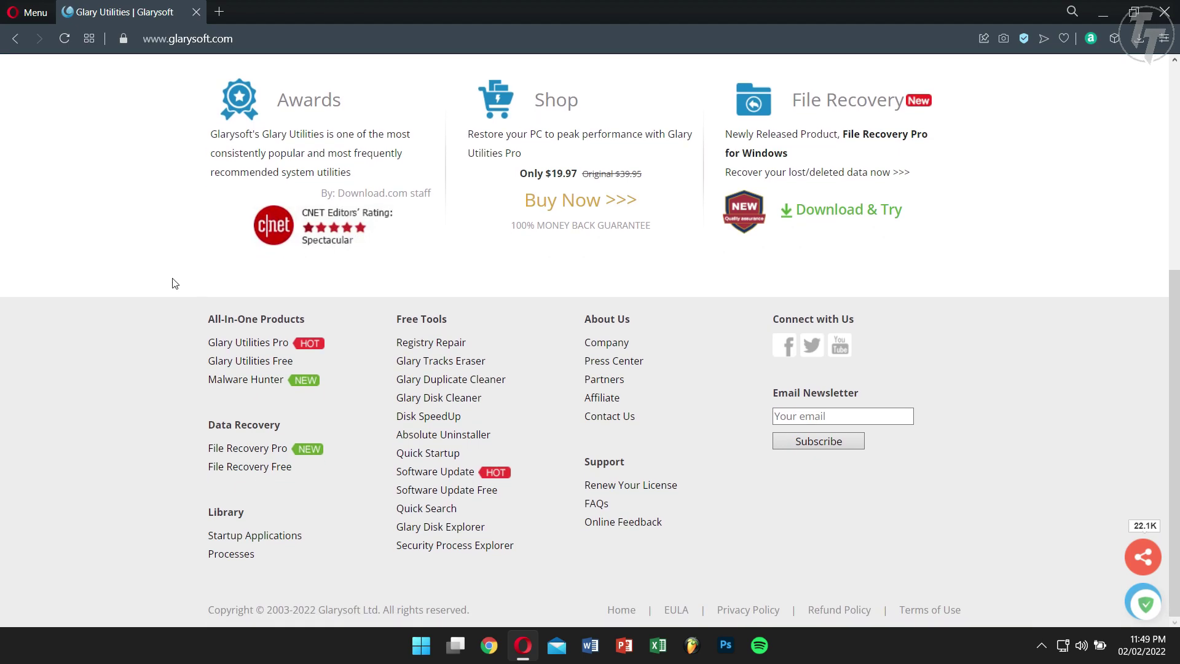
pyautogui.click(268, 364)
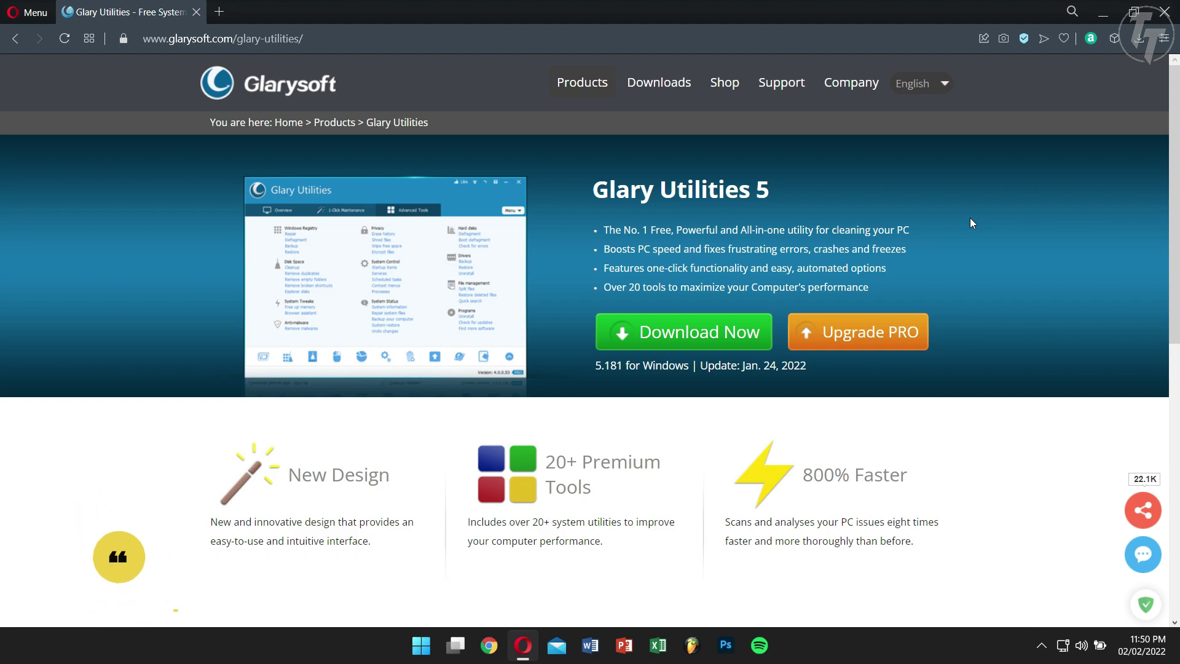
pyautogui.scroll(-1, 971, 222)
pyautogui.scroll(-1, 970, 223)
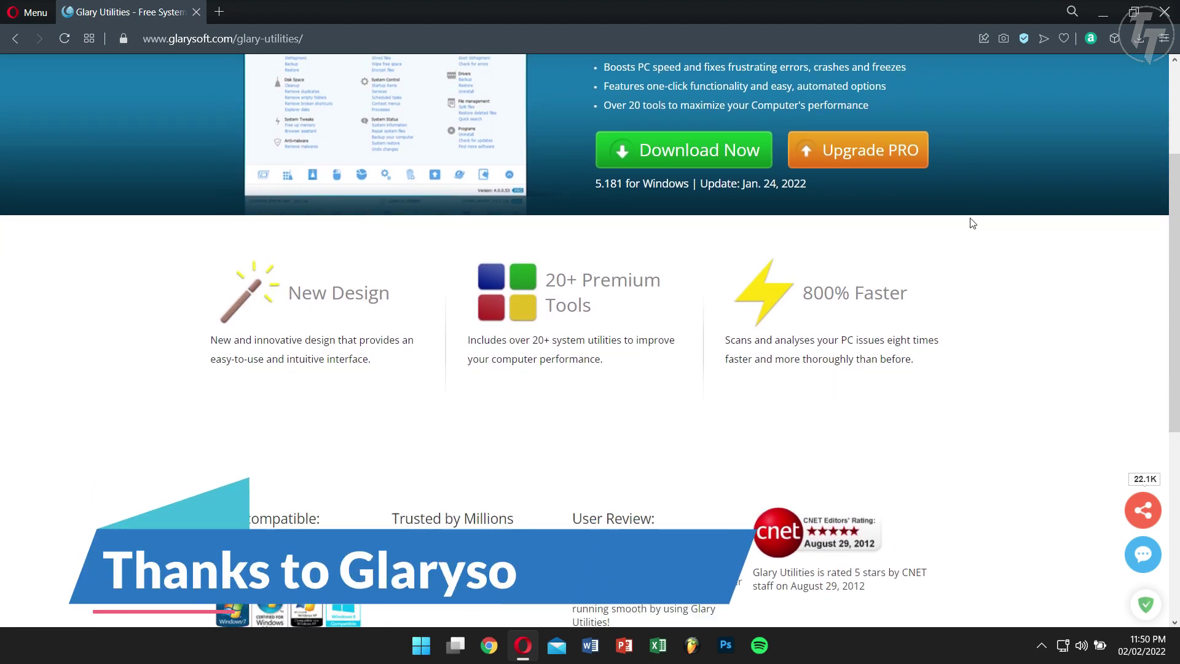
pyautogui.scroll(-2, 970, 222)
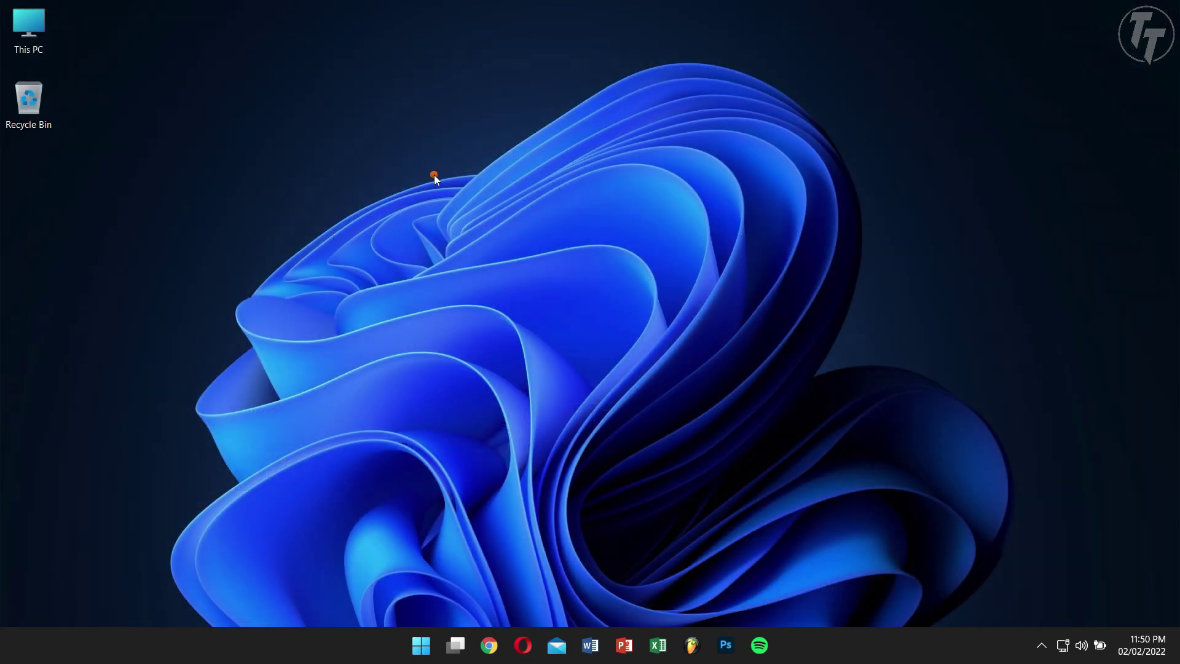
# Refresh the desktop, then launch Glary Utilities 5 from Windows Start search.
pyautogui.rightClick(434, 174)
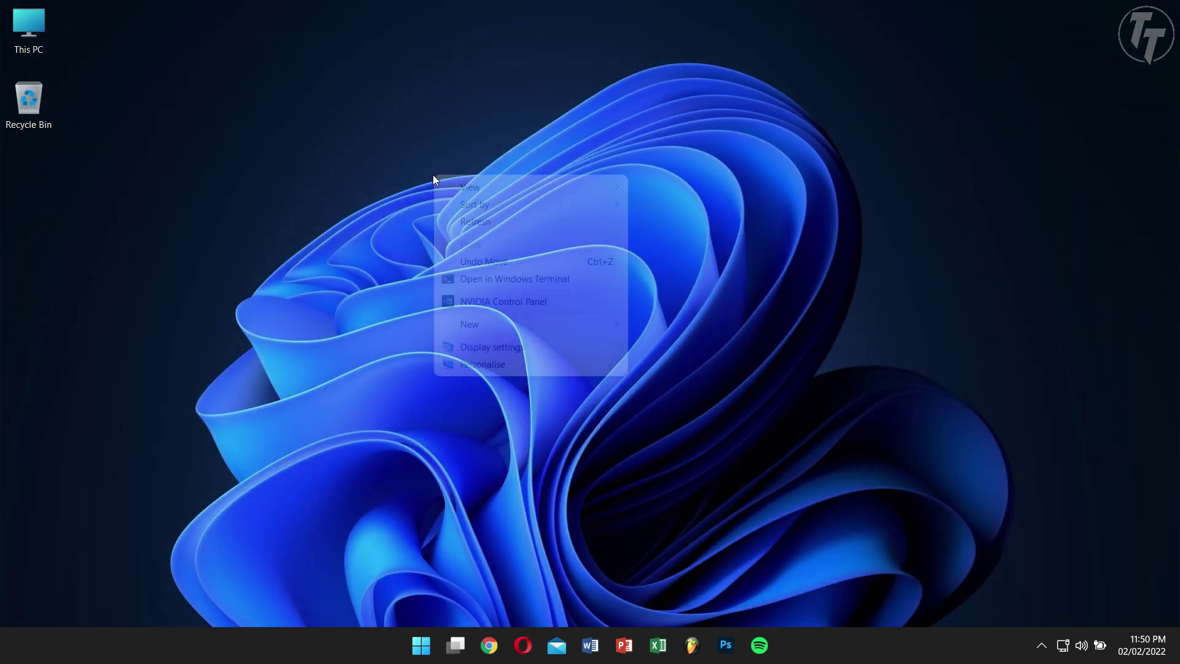
pyautogui.click(484, 223)
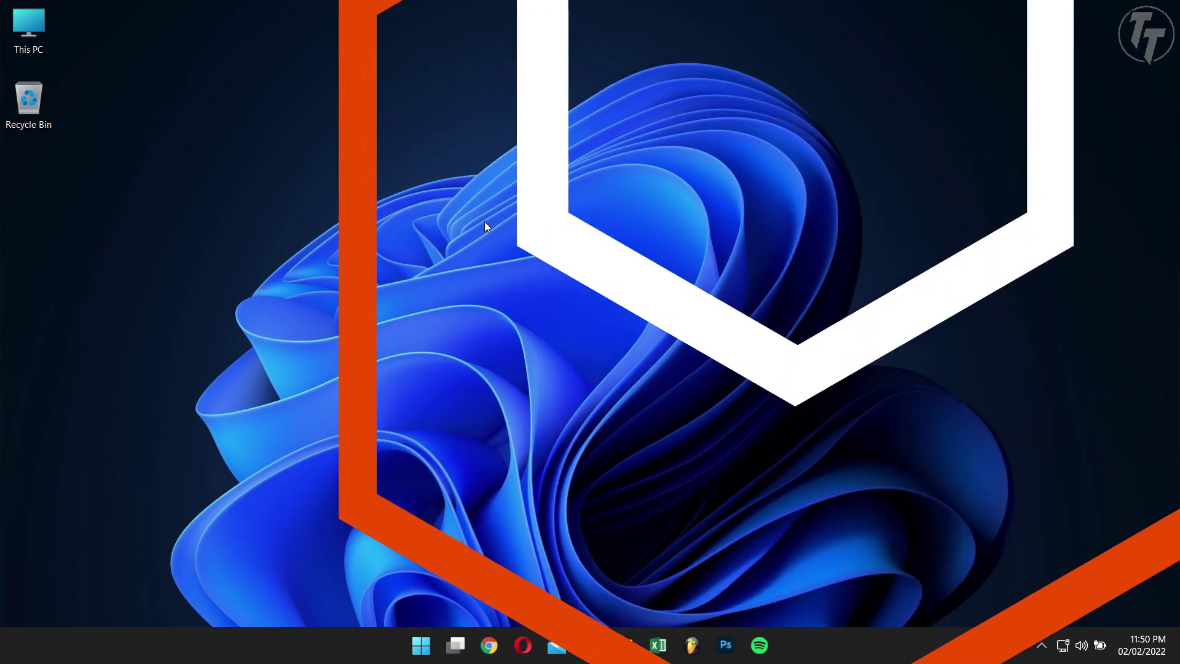
pyautogui.press('super')
pyautogui.write('gla')
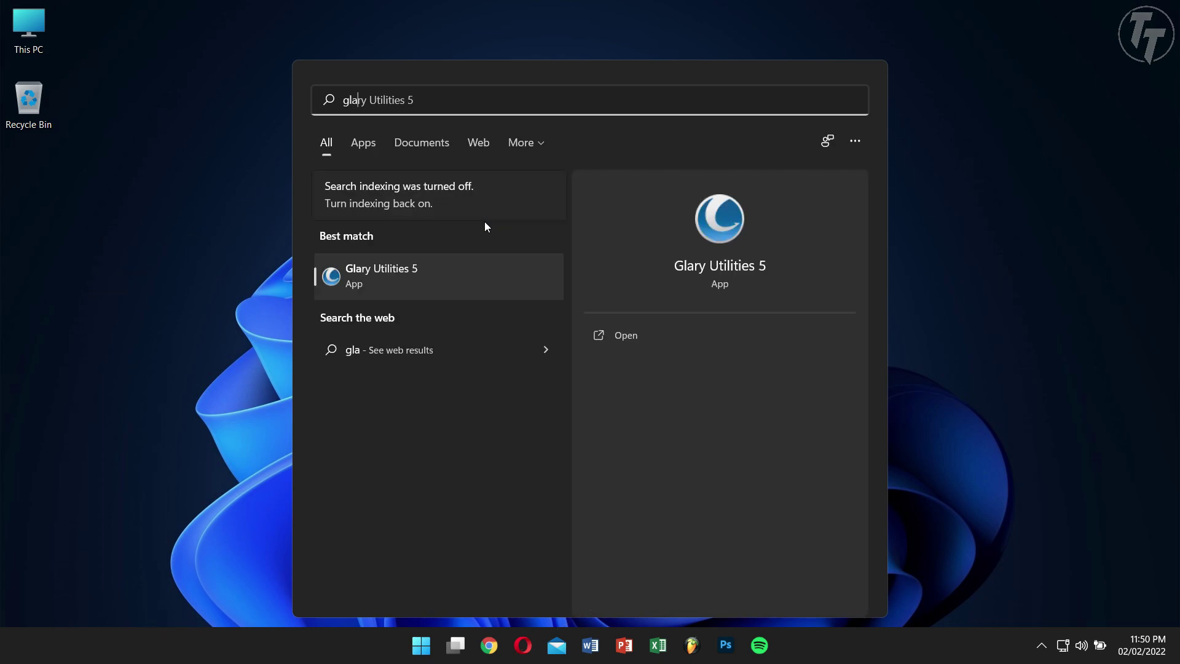
pyautogui.press('Return')
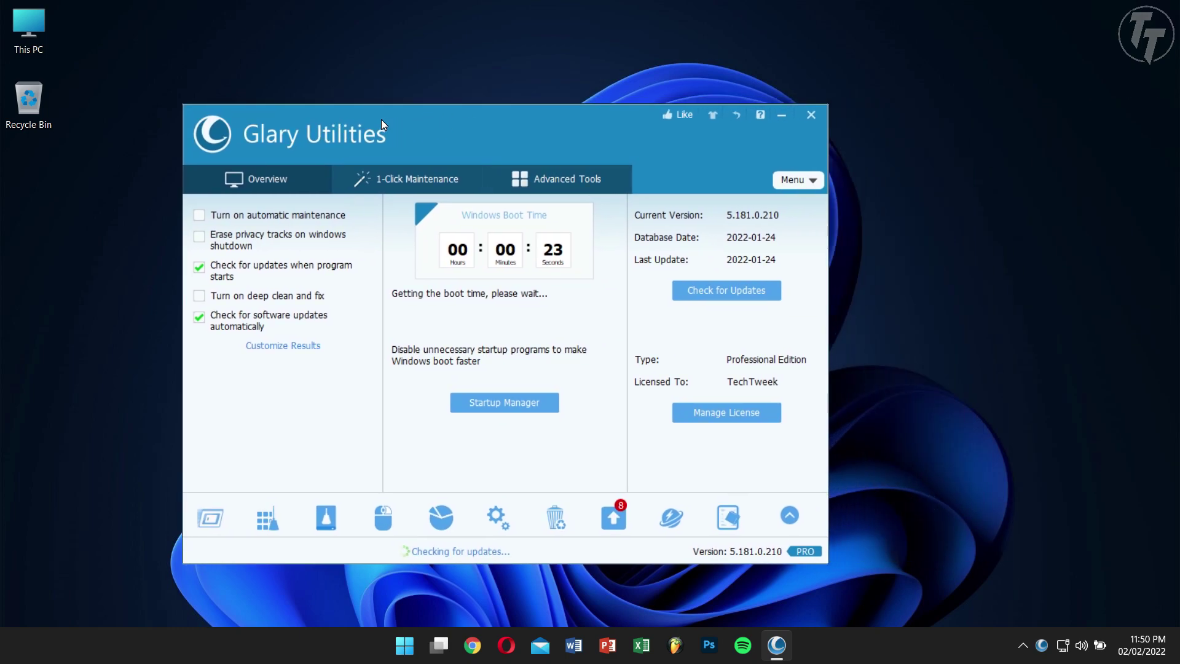
# Shift the Glary Utilities window left and show the all-tools panel listing Driver Manager and Disk Defrag.
pyautogui.moveTo(716, 121); pyautogui.dragTo(361, 124)
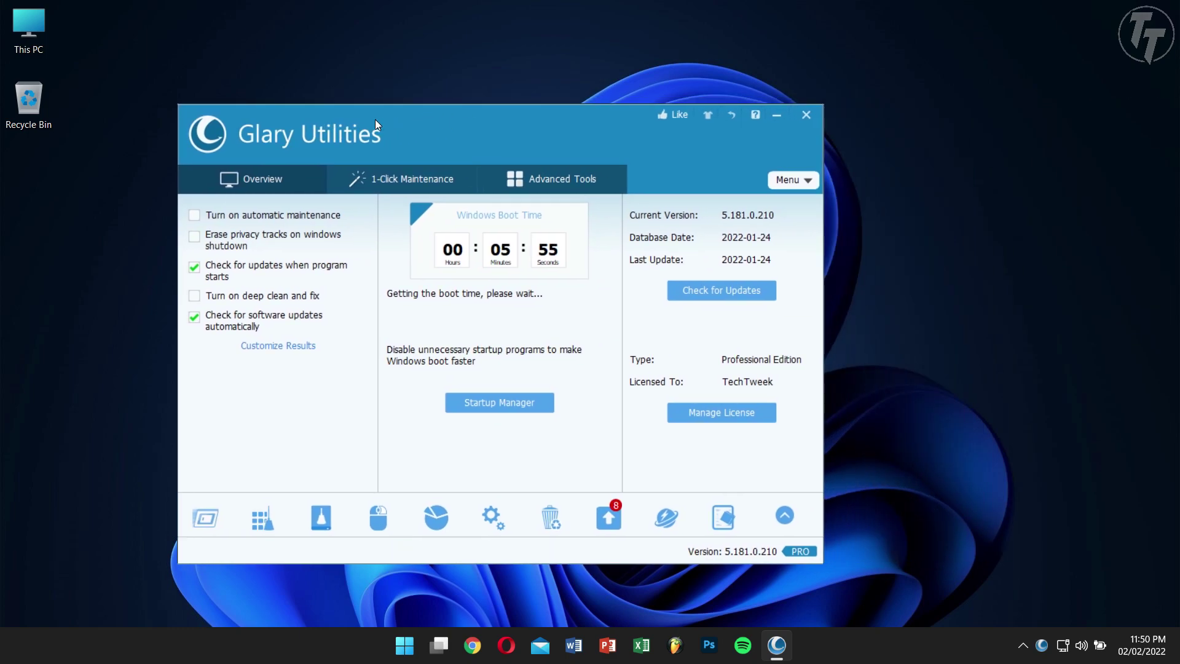
pyautogui.click(279, 181)
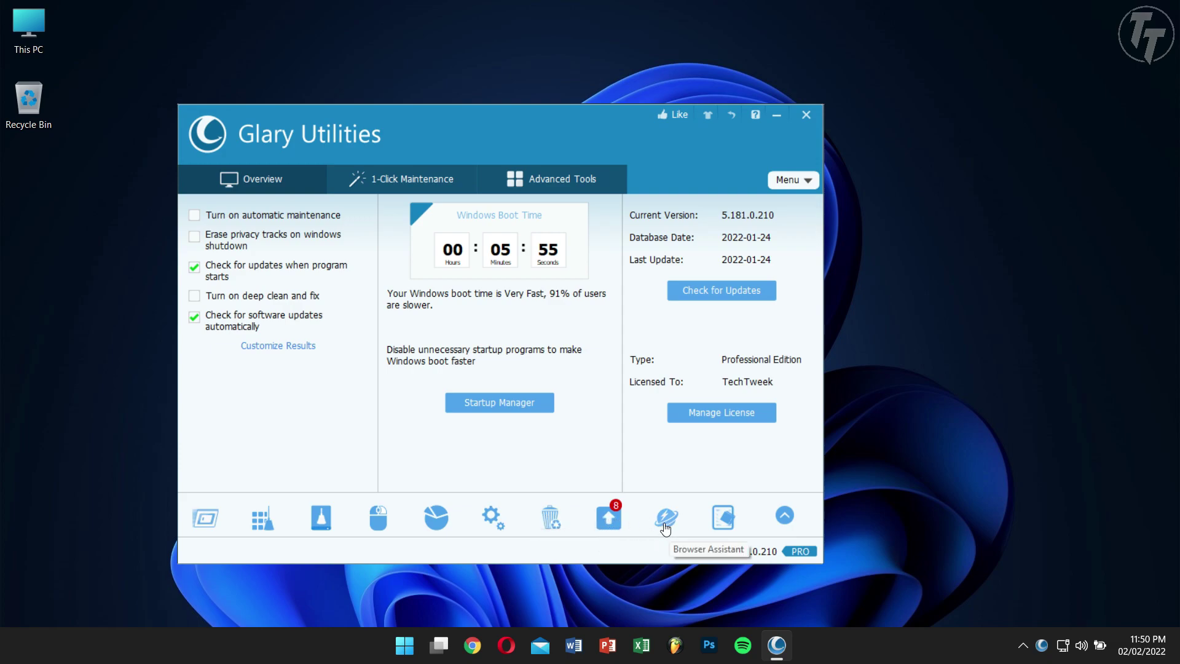
pyautogui.click(784, 519)
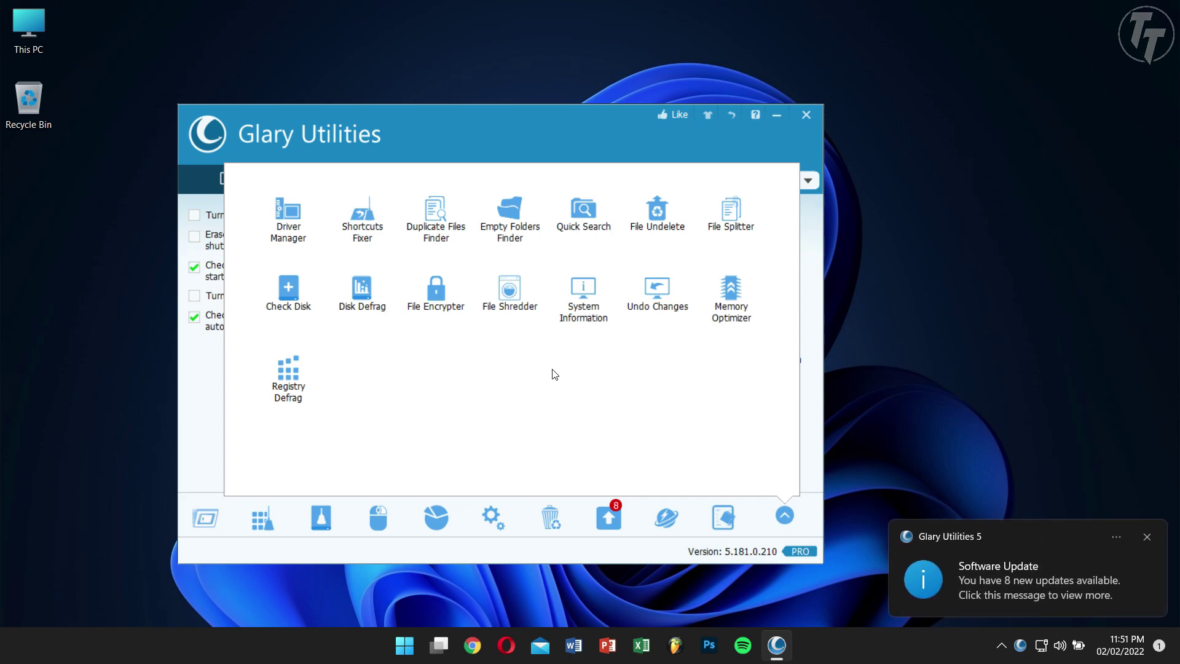
# Close the tools panel, scan on the 1-Click Maintenance tab, and repair all found issues.
pyautogui.click(473, 140)
pyautogui.click(427, 181)
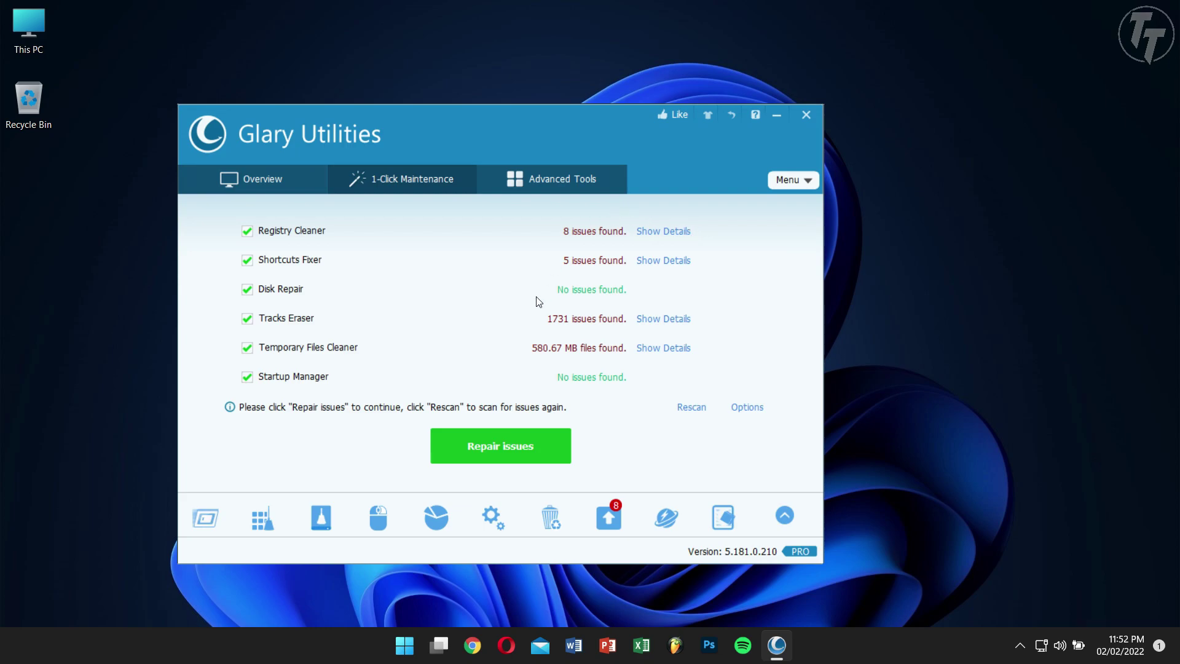
pyautogui.click(500, 451)
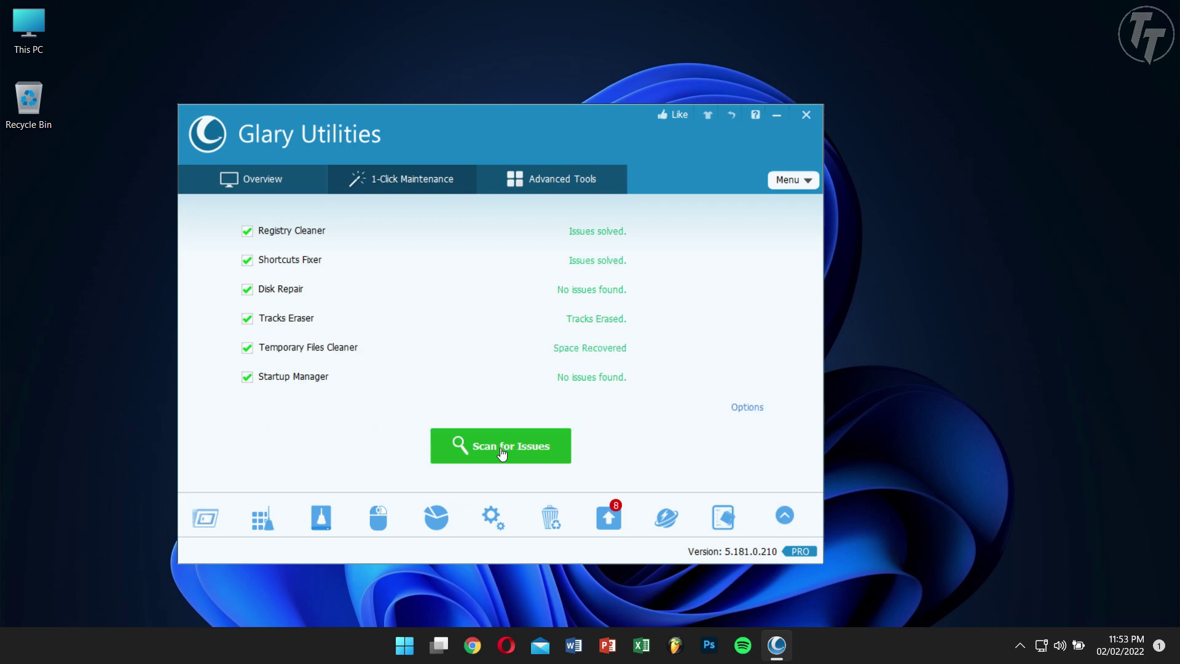
# Browse Advanced Tools: Optimize & Improve, Privacy & Security, Files & Folders, System Tools, then Clean Up & Repair.
pyautogui.click(576, 182)
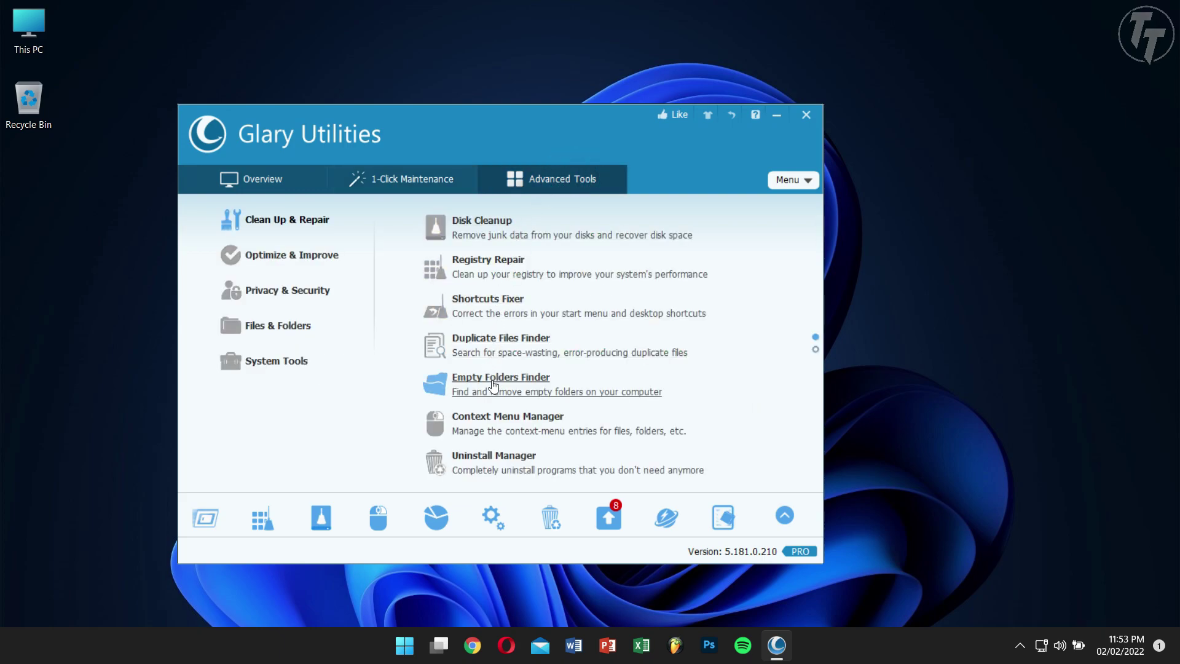
pyautogui.click(262, 255)
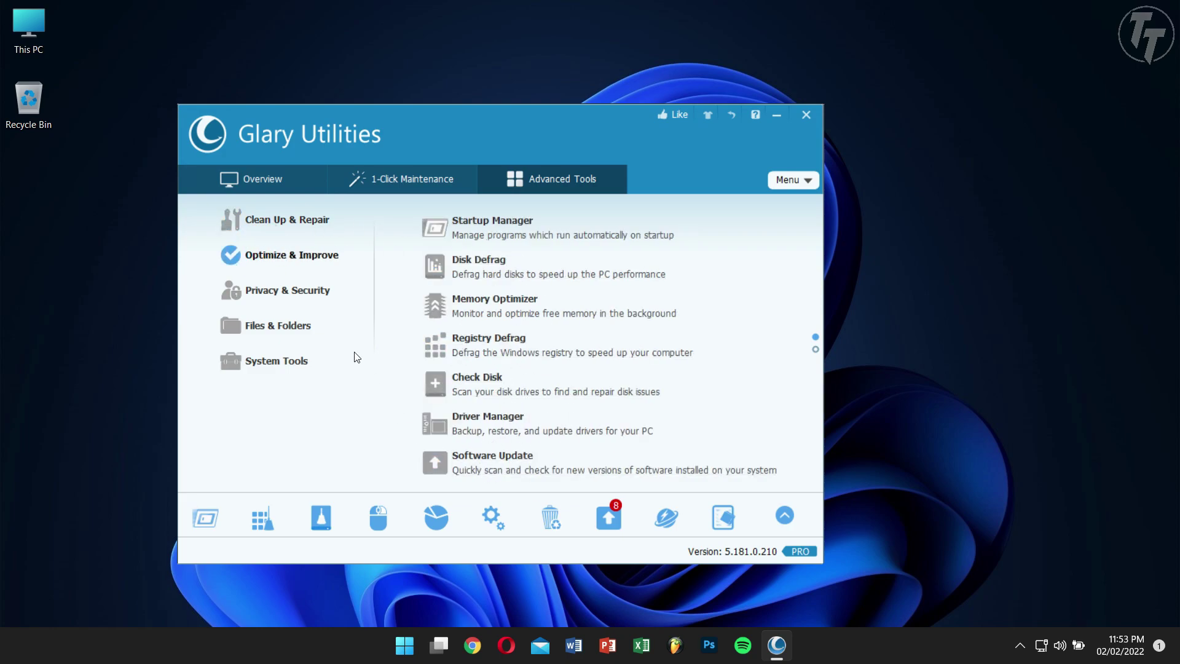
pyautogui.click(291, 293)
pyautogui.click(284, 328)
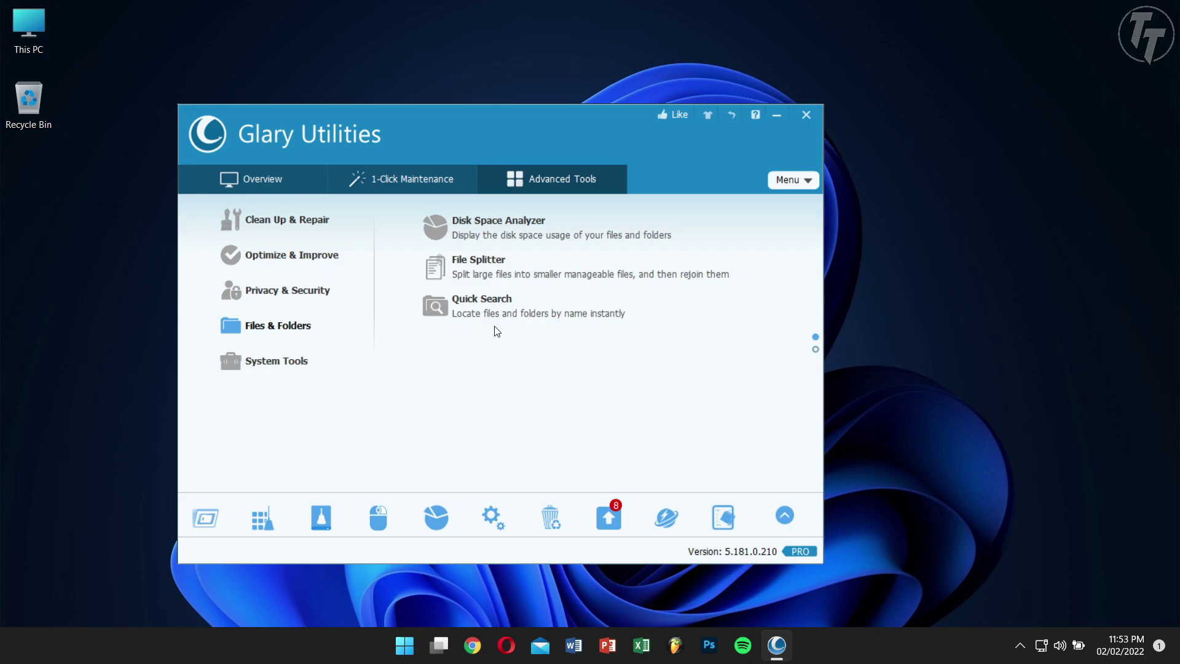
pyautogui.click(277, 361)
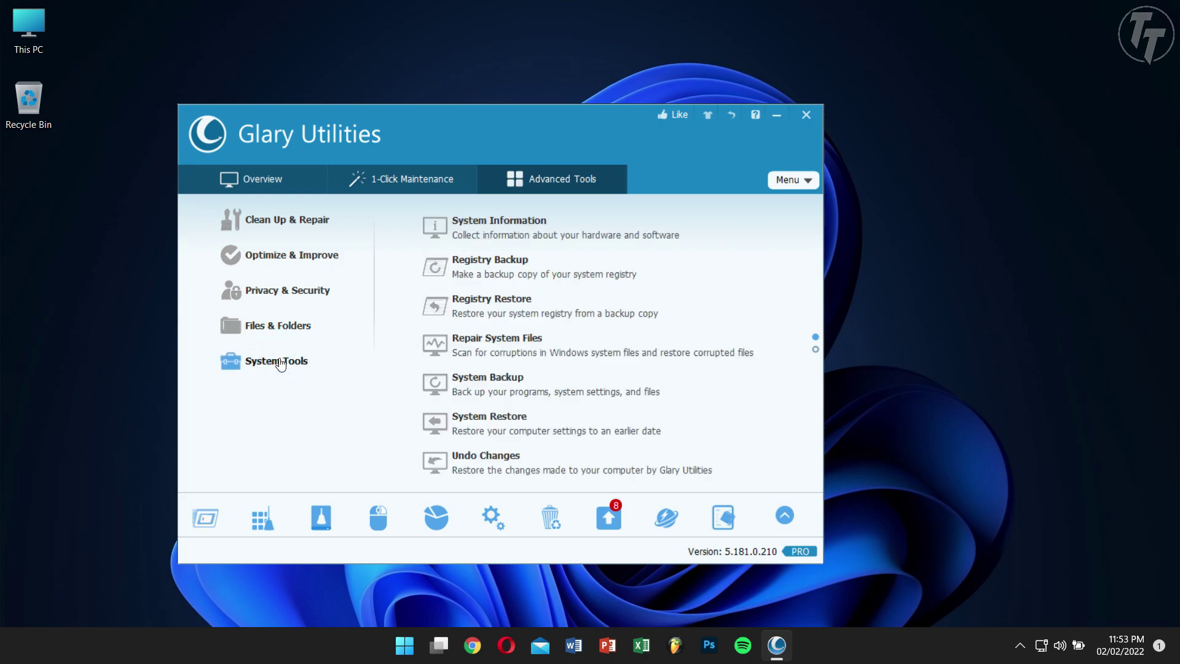
pyautogui.click(274, 225)
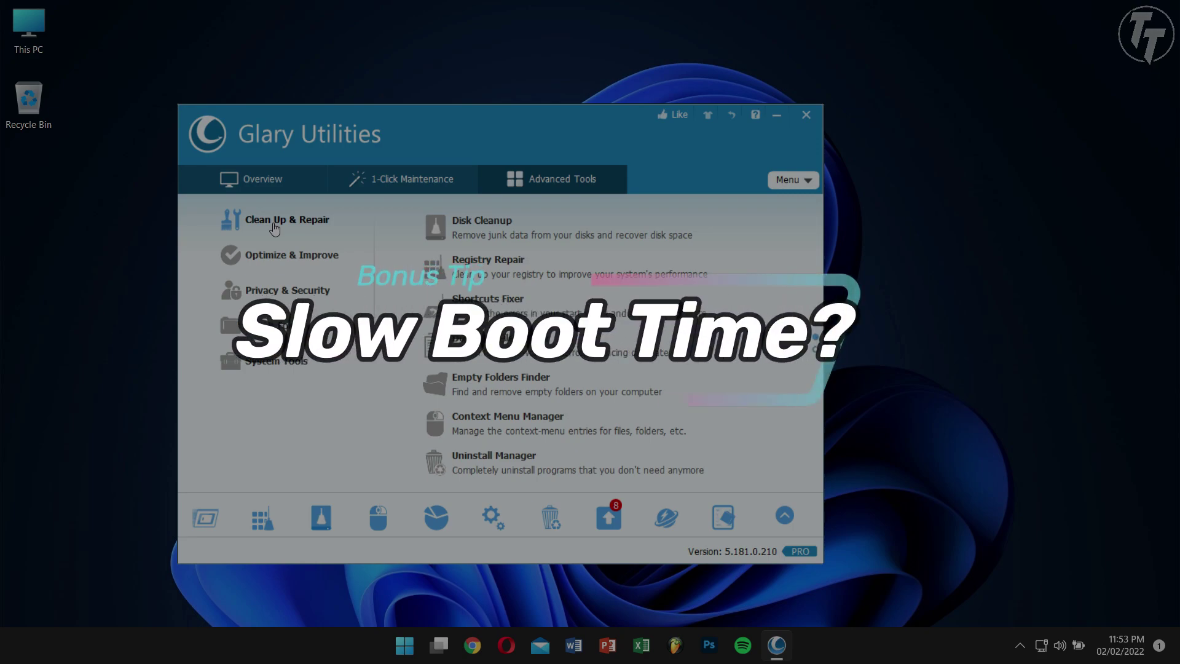
# From the Overview tab, bring up Startup Manager showing 4 of 12 startup programs enabled.
pyautogui.click(266, 178)
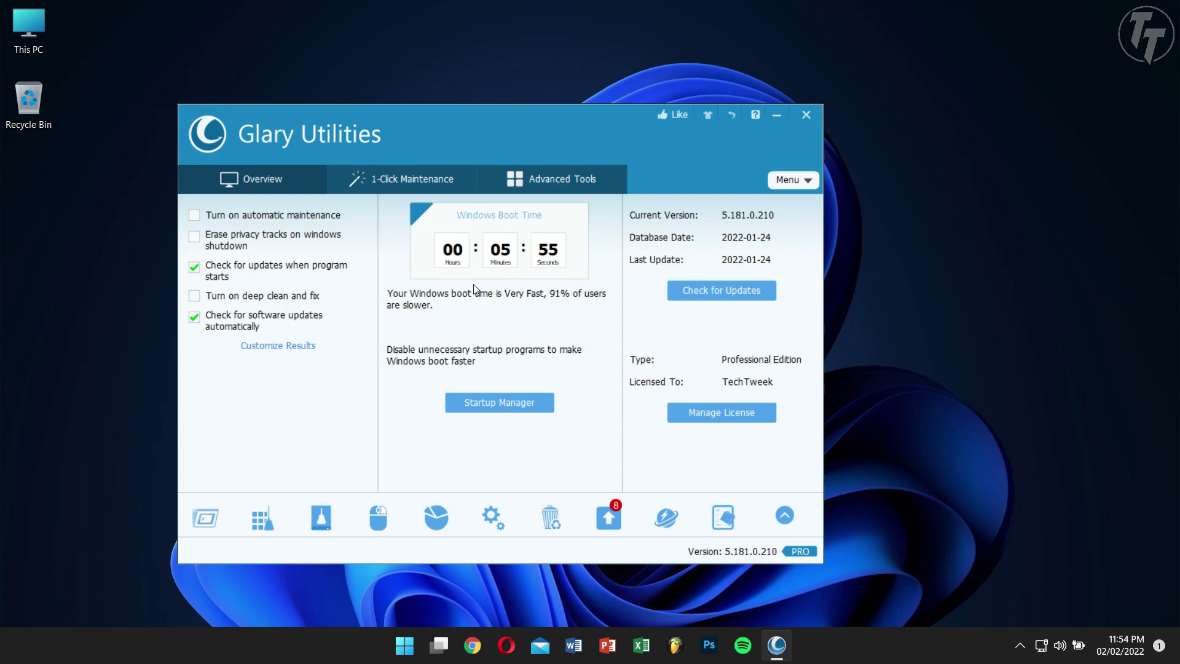
pyautogui.click(500, 404)
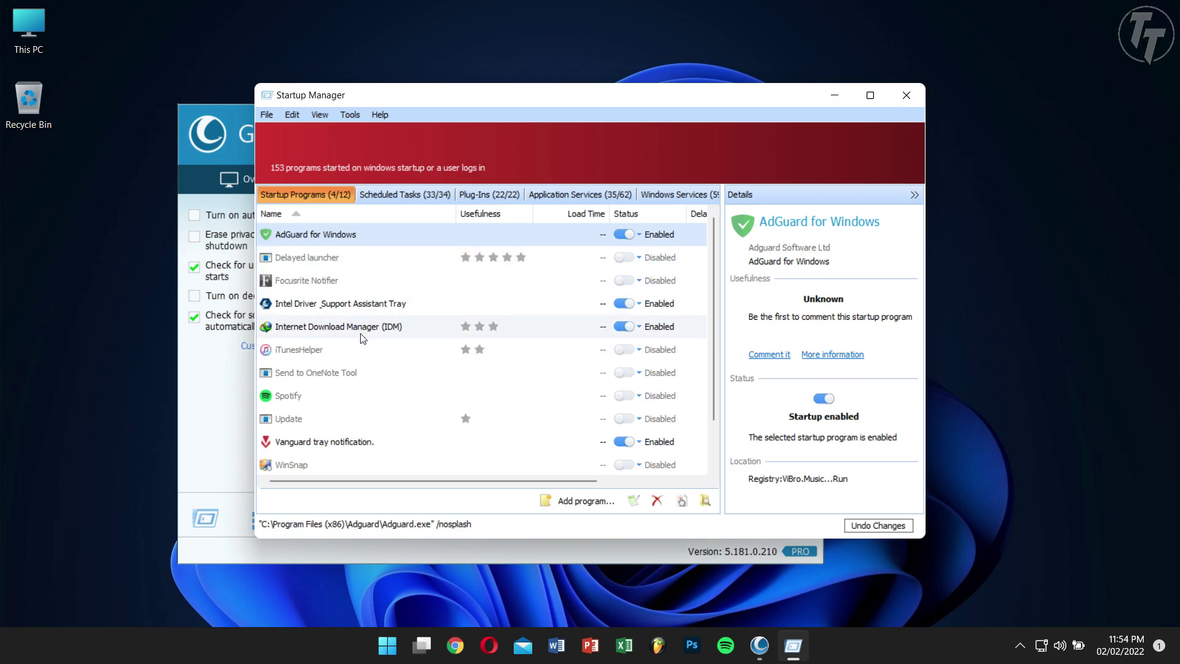
pyautogui.scroll(-2, 365, 438)
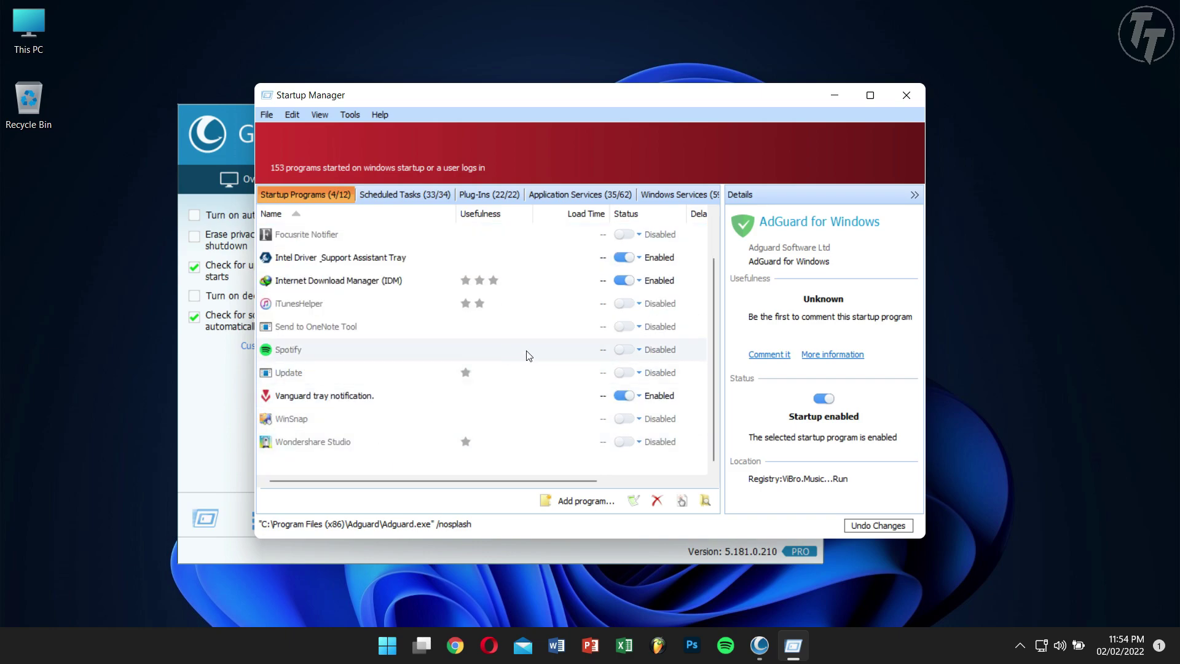
pyautogui.scroll(2, 534, 354)
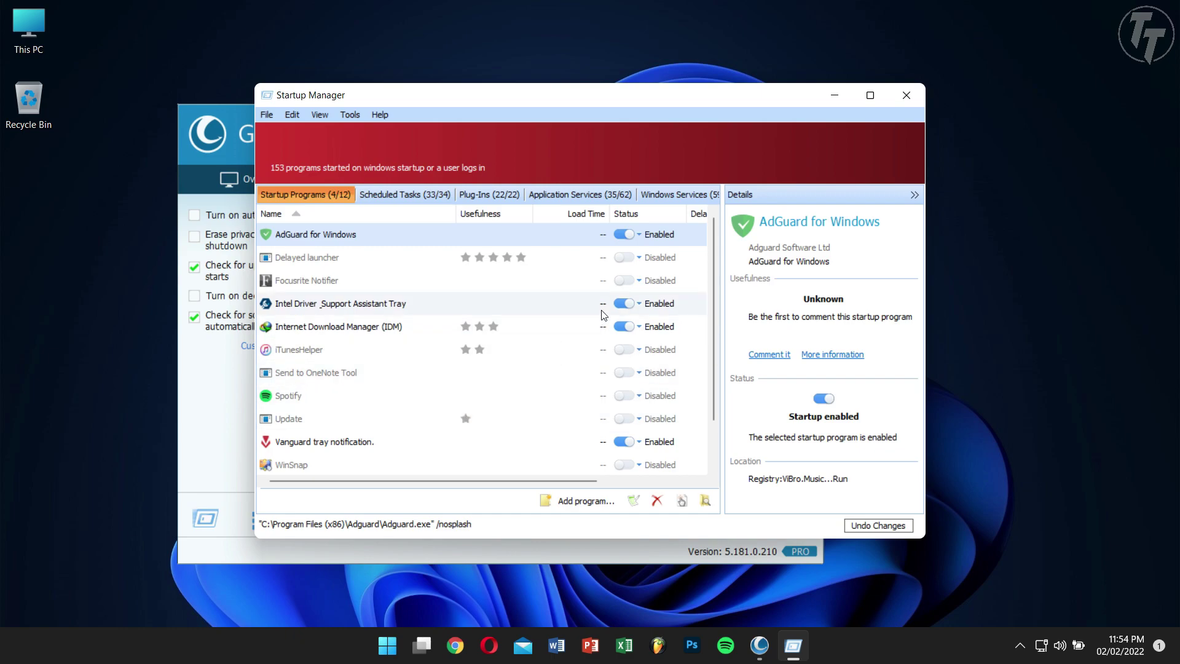
# Close the Startup Manager window, leaving the Overview tab with its 5 min 55 s boot time.
pyautogui.click(907, 94)
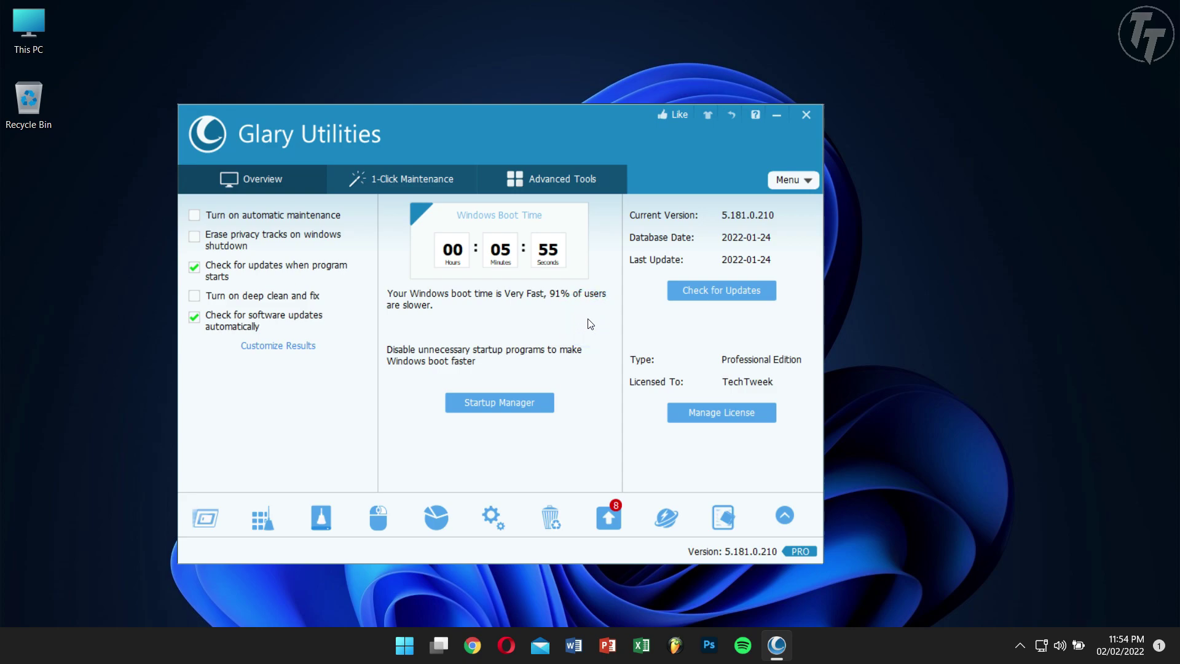